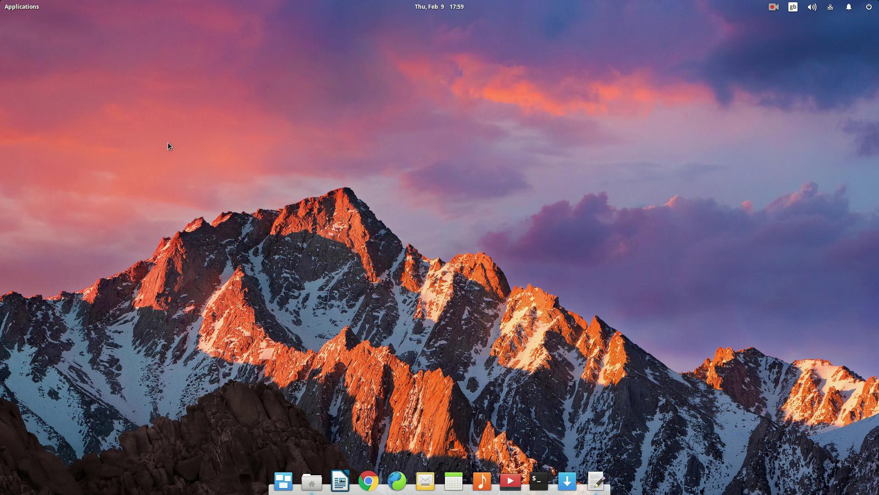
Open a Terminal window, widen it, and glance through the applications list.
click(539, 481)
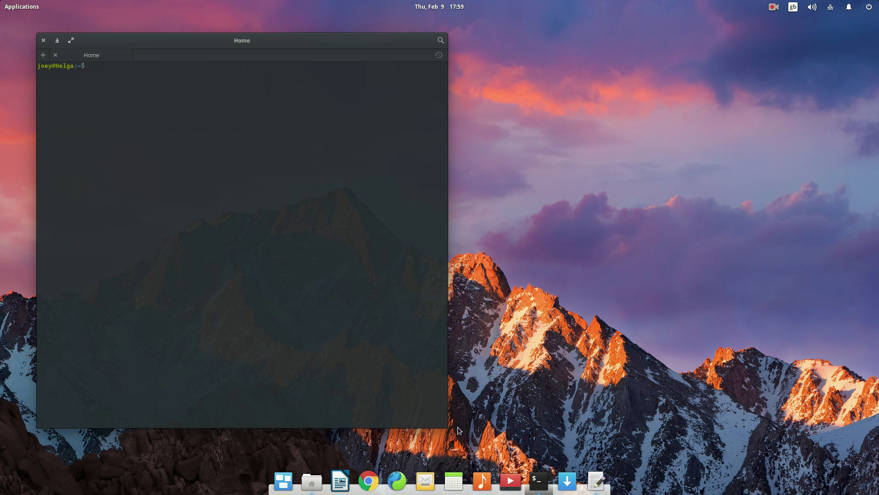
drag(448, 428, 503, 441)
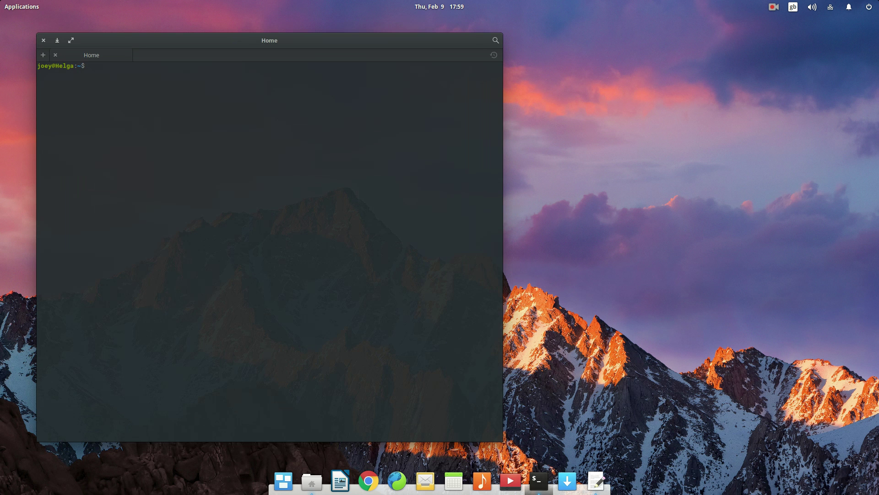
click(10, 4)
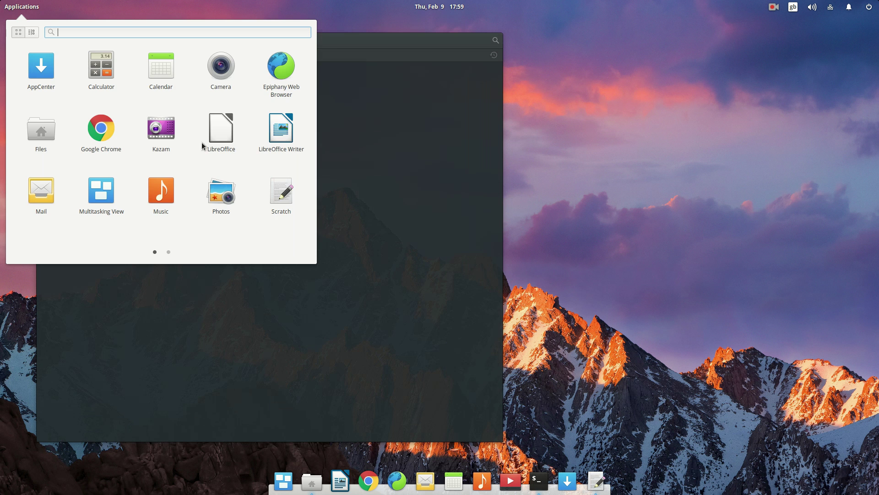
scroll(216, 220, down, 1)
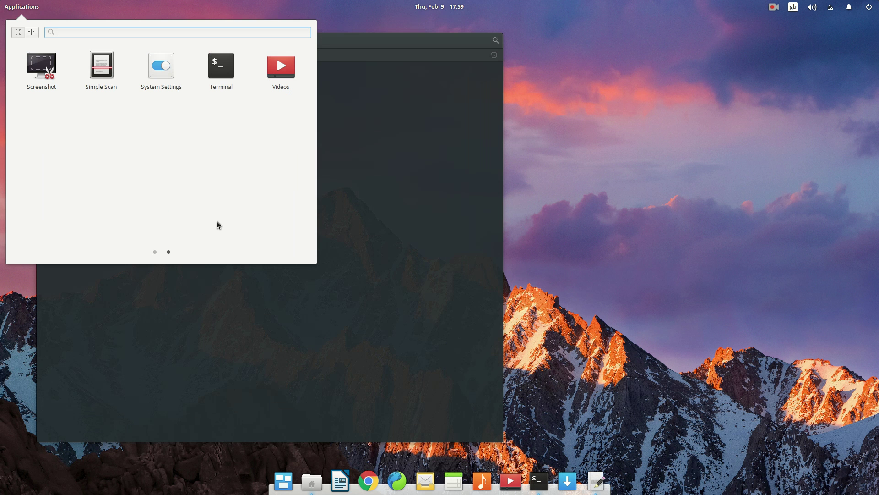
click(465, 230)
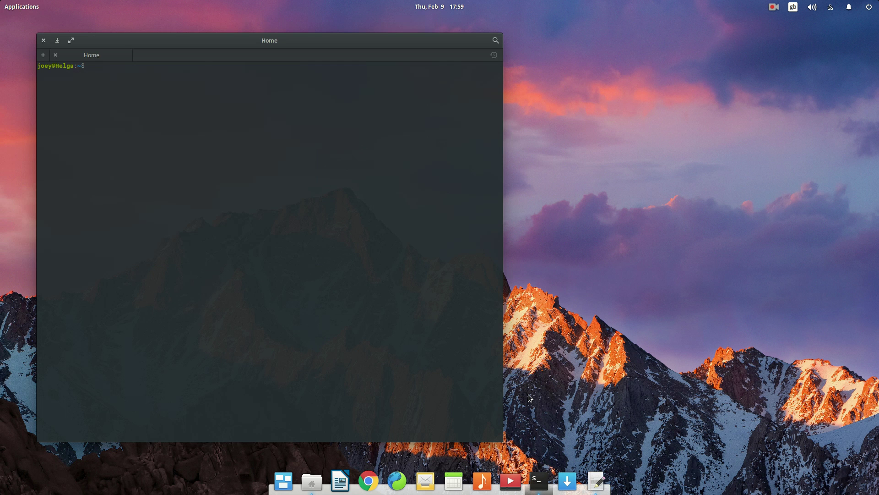
Open the Scratch install-command notes beside the terminal and copy the line 4 command.
click(601, 482)
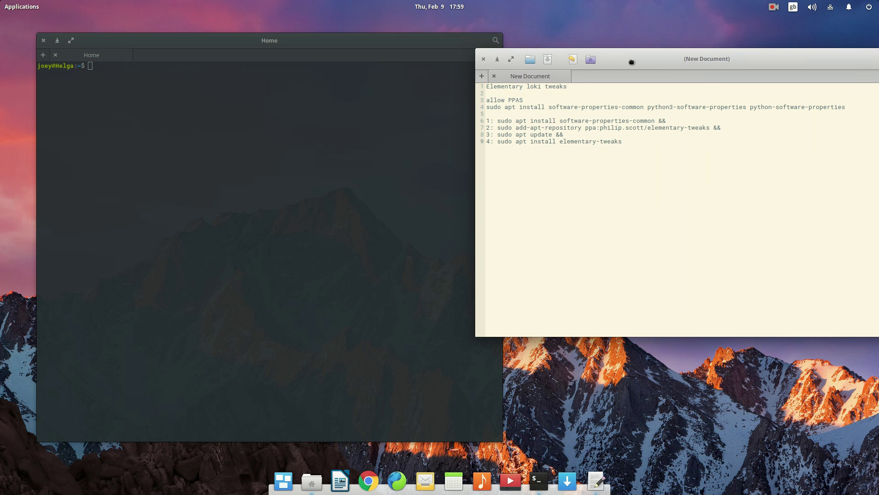
drag(631, 62, 560, 45)
drag(768, 95, 417, 93)
key(ctrl+c)
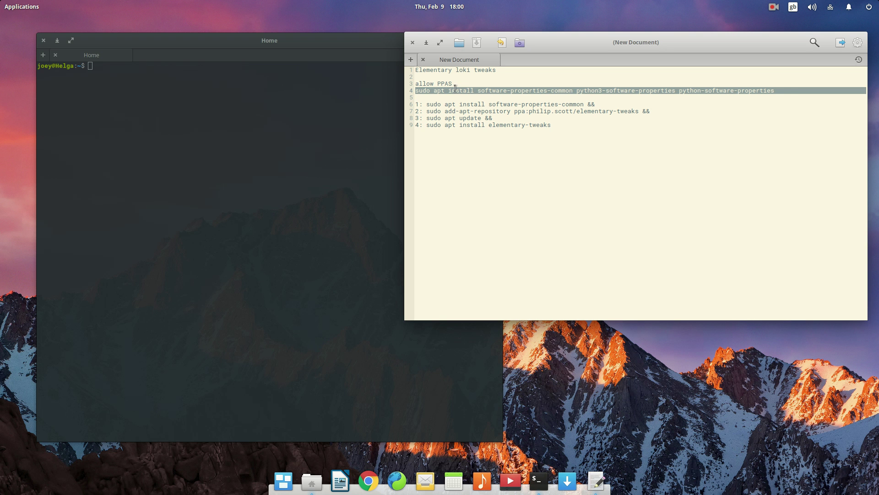
click(765, 89)
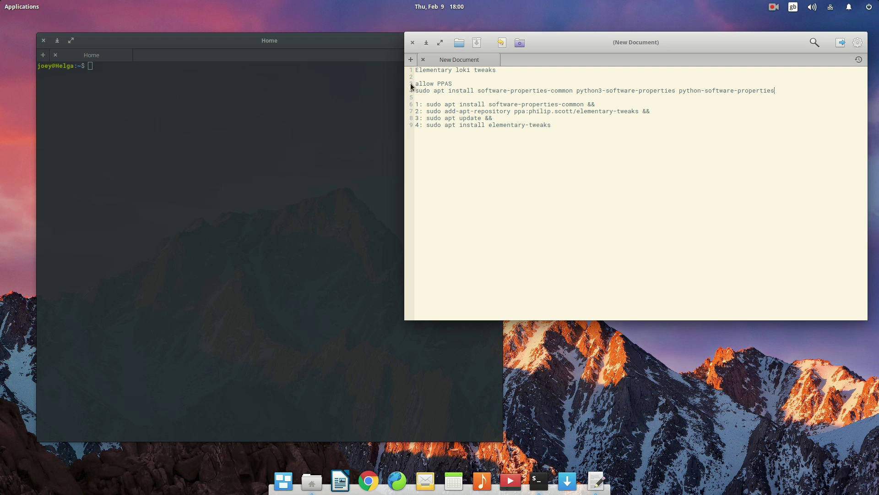
Run the pasted software-properties install command, entering the sudo password.
click(123, 73)
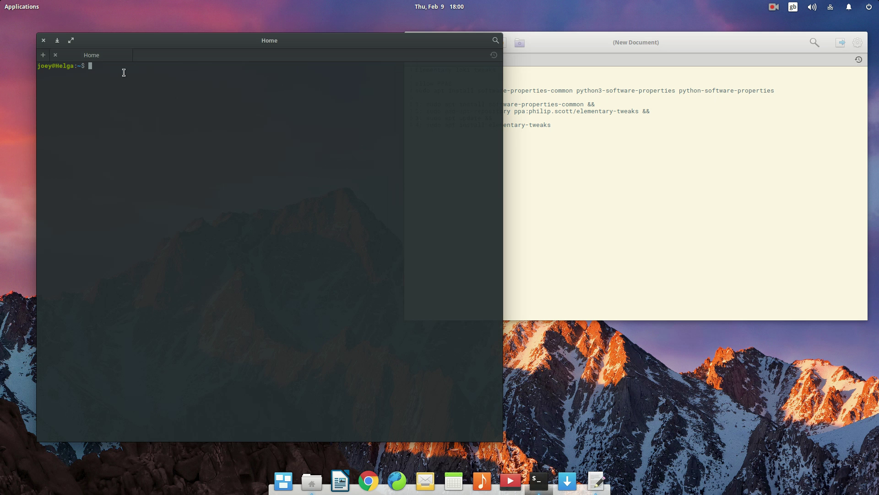
key(ctrl+shift+v)
key(Return)
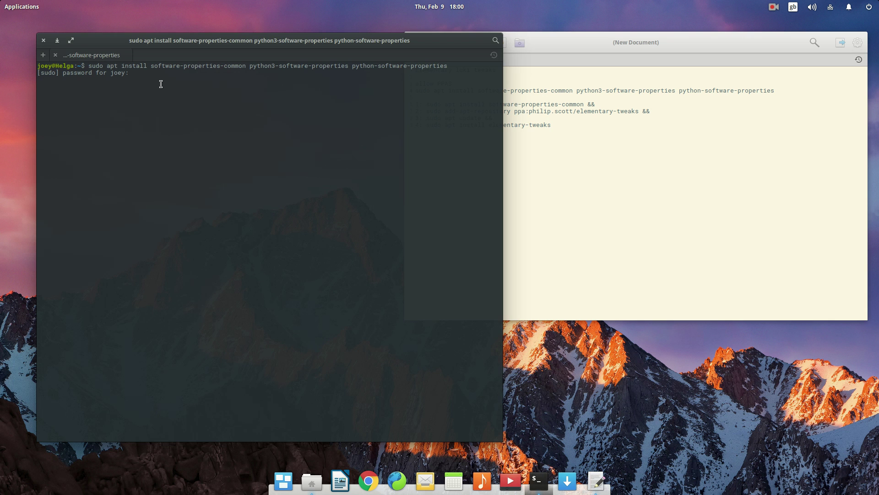
mouse_move(197, 43)
mouse_down()
mouse_move(226, 33)
mouse_move(210, 42)
mouse_up()
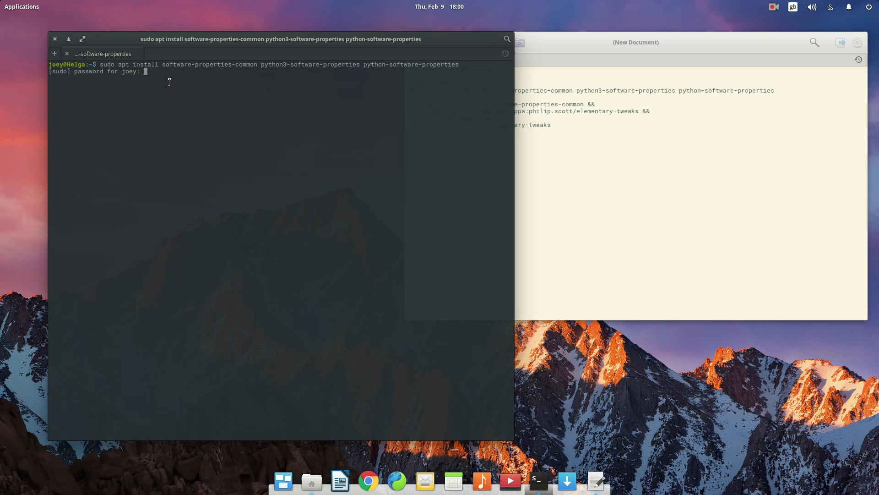
text(********)
key(Return)
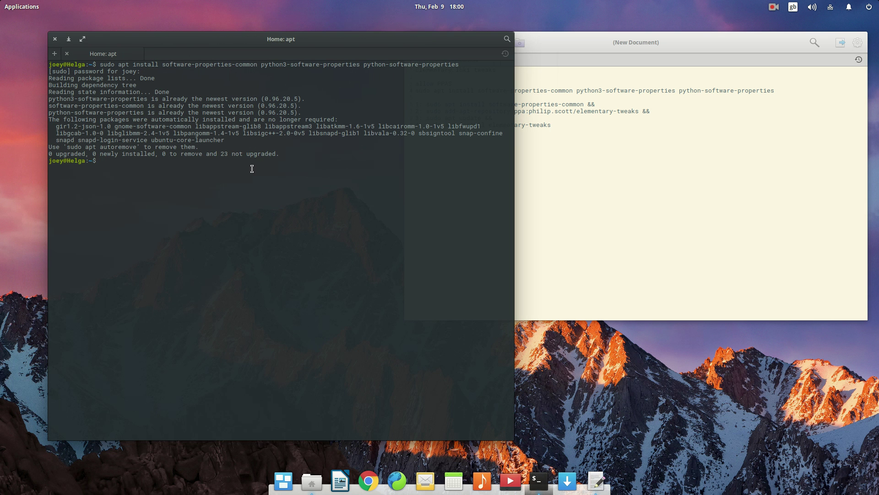
Rearrange the windows and run the line 6 software-properties-common install command.
drag(357, 43, 328, 39)
drag(781, 35, 807, 32)
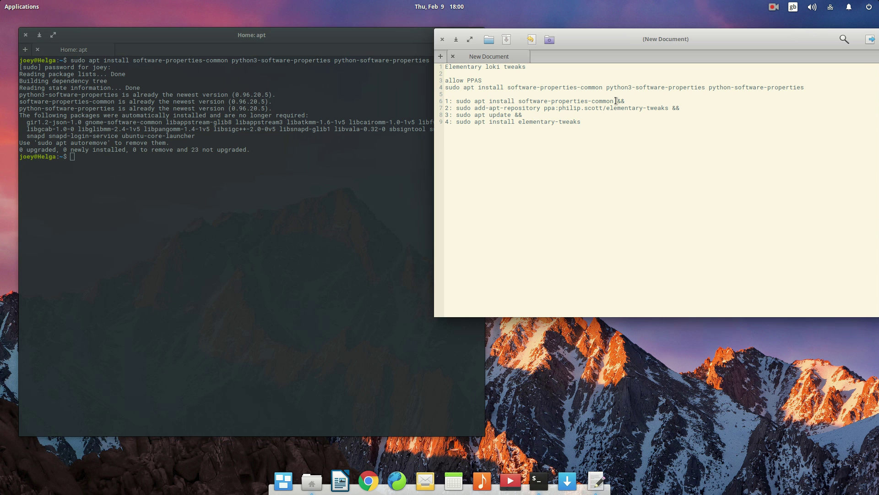
drag(615, 101, 458, 102)
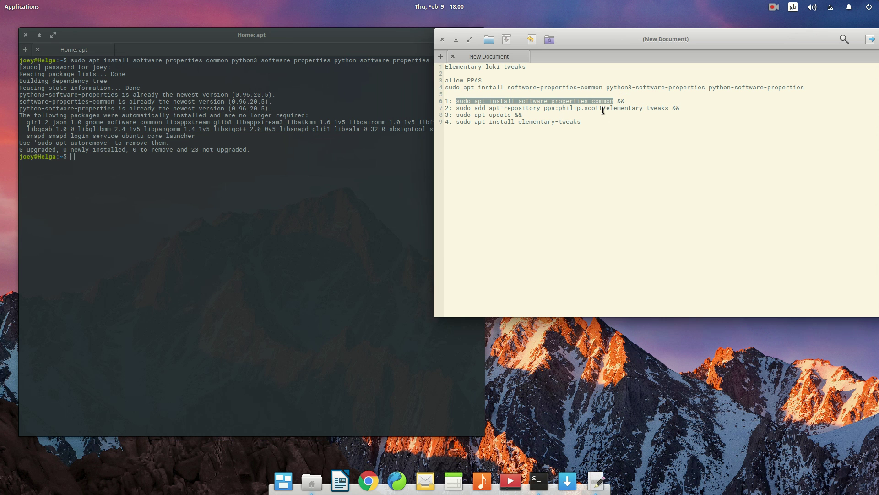
click(92, 168)
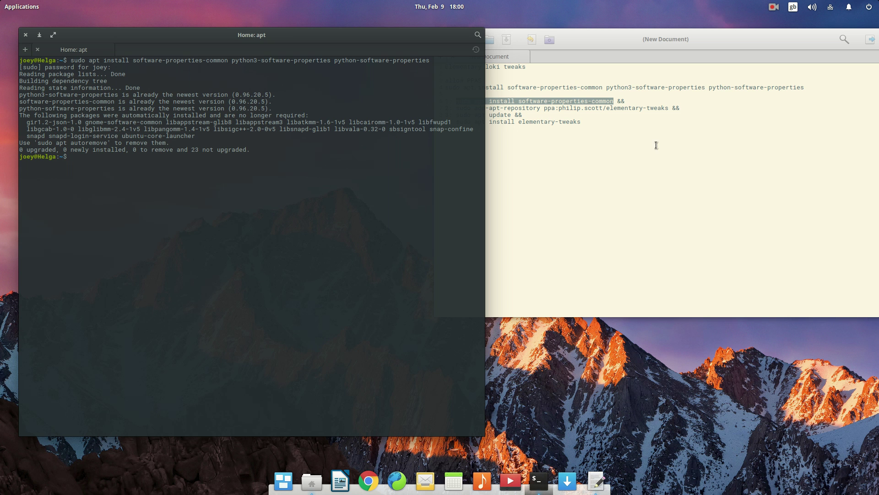
middle_click(309, 114)
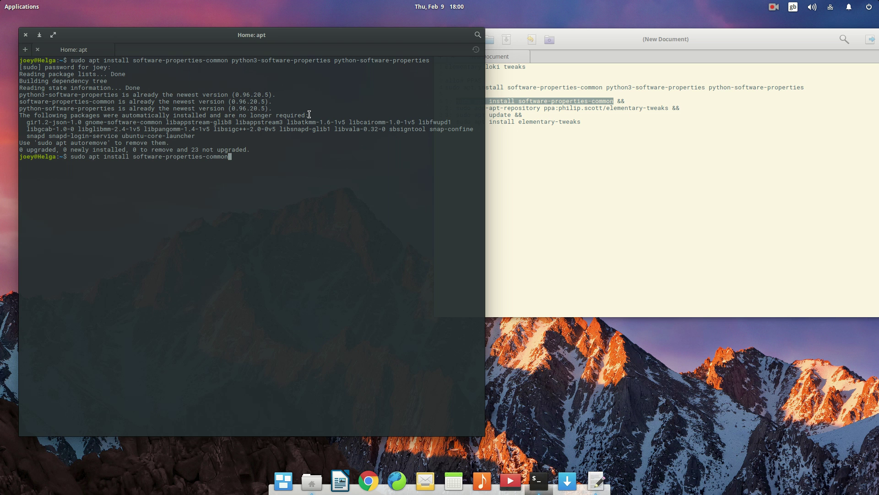
click(555, 73)
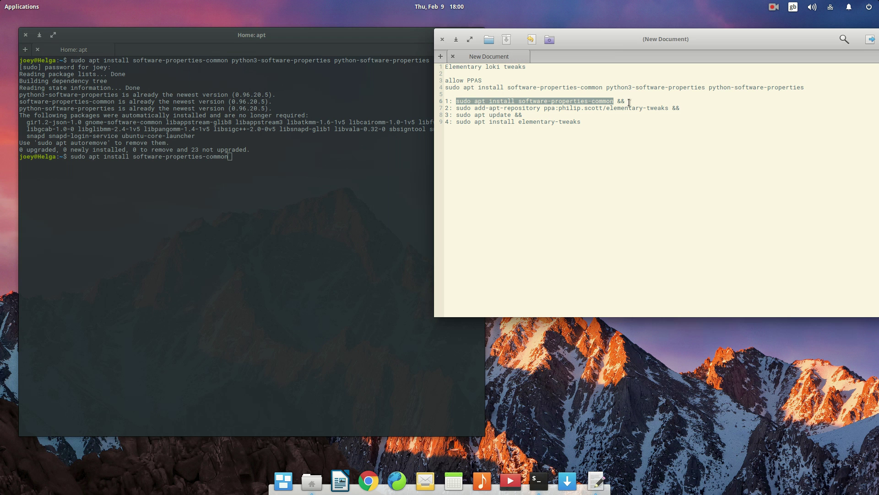
click(284, 178)
key(Return)
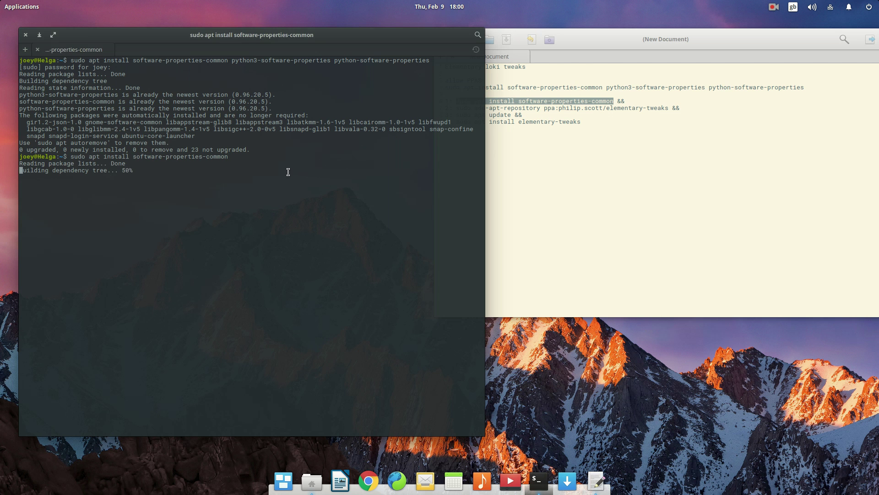
Run sudo add-apt-repository ppa:philip.scott/elementary-tweaks from line 7 of the notes.
click(701, 130)
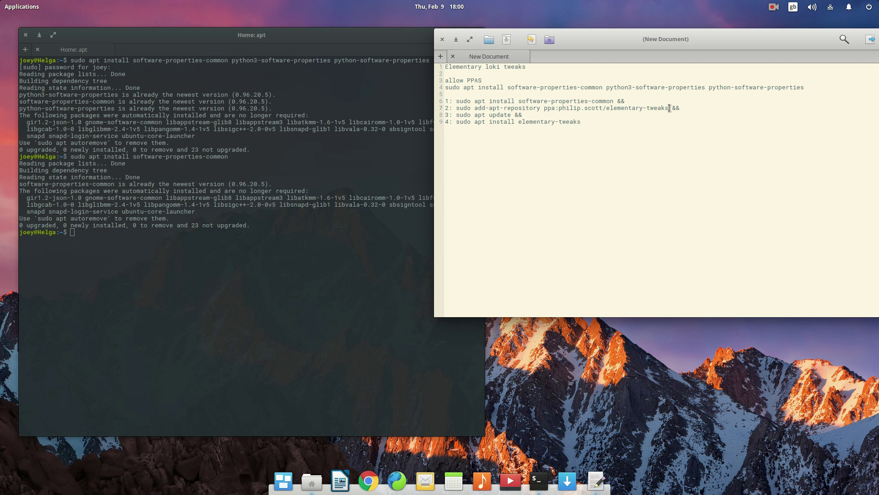
drag(671, 108, 455, 110)
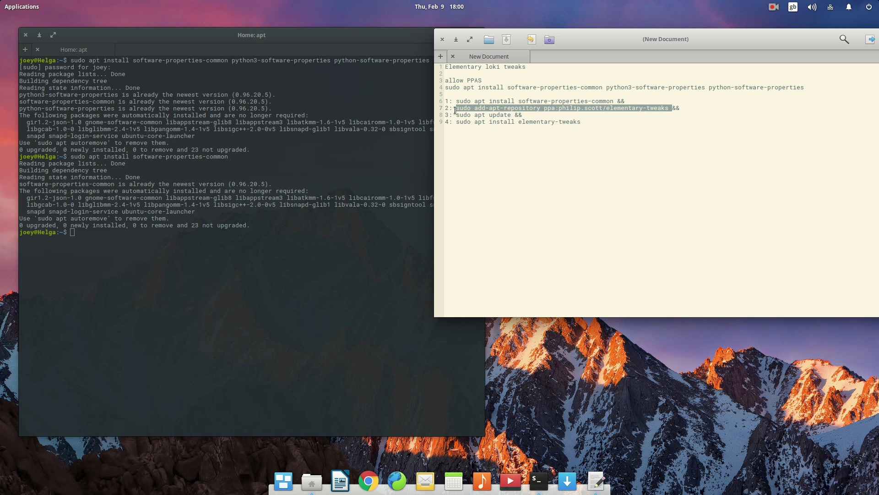
middle_click(78, 241)
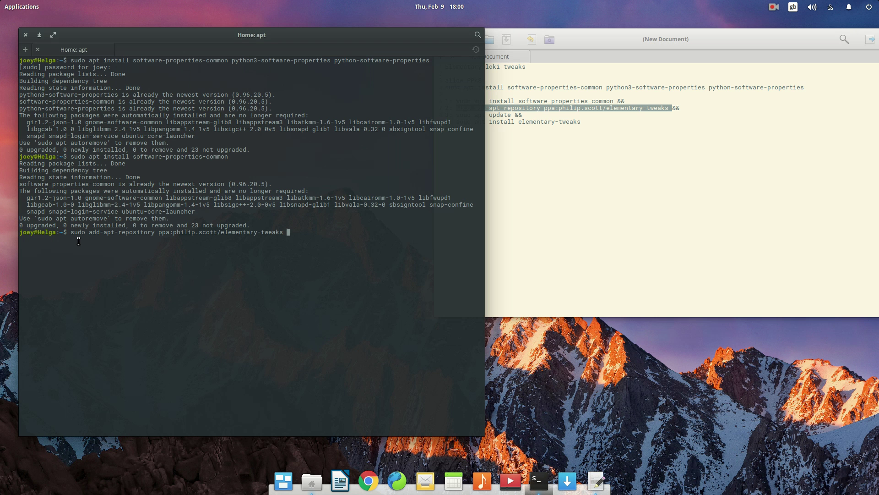
key(Return)
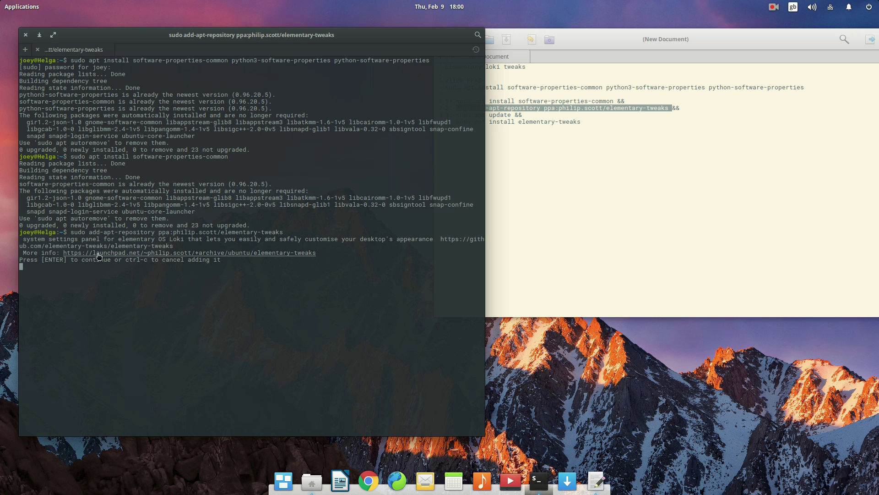
Confirm adding the PPA and refresh package lists with the line 8 apt update command.
key(Return)
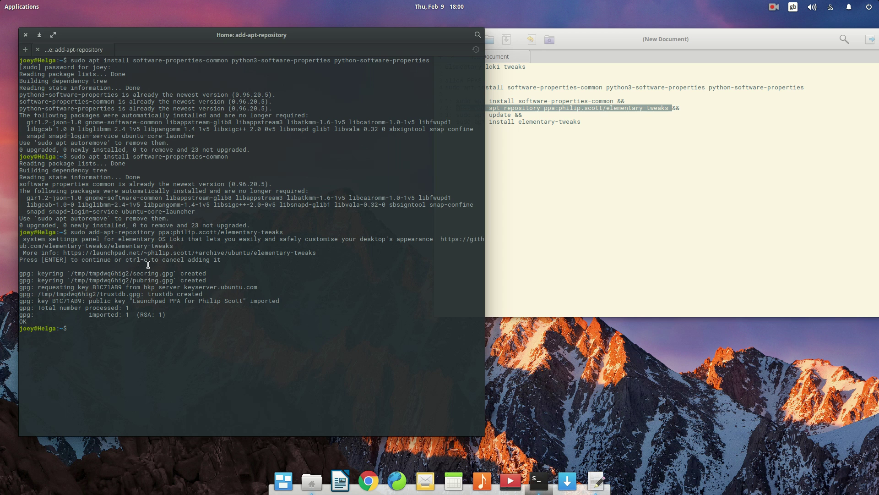
click(508, 115)
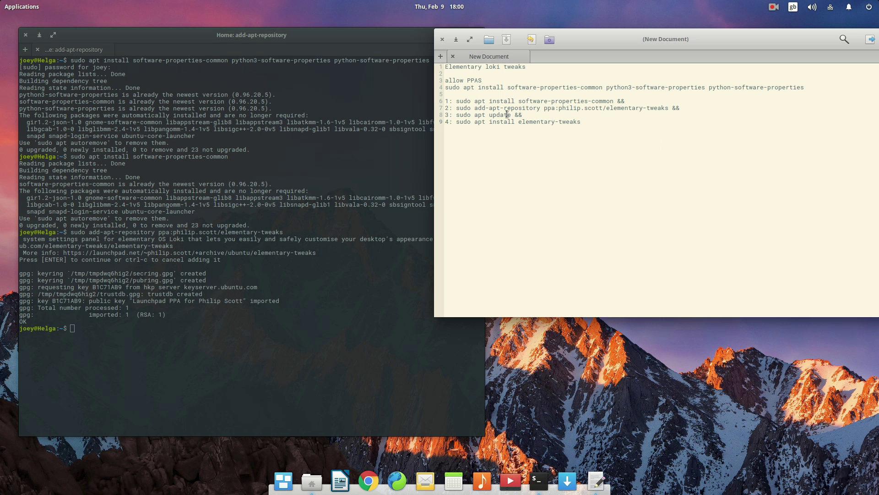
drag(512, 115, 472, 114)
click(114, 340)
middle_click(115, 338)
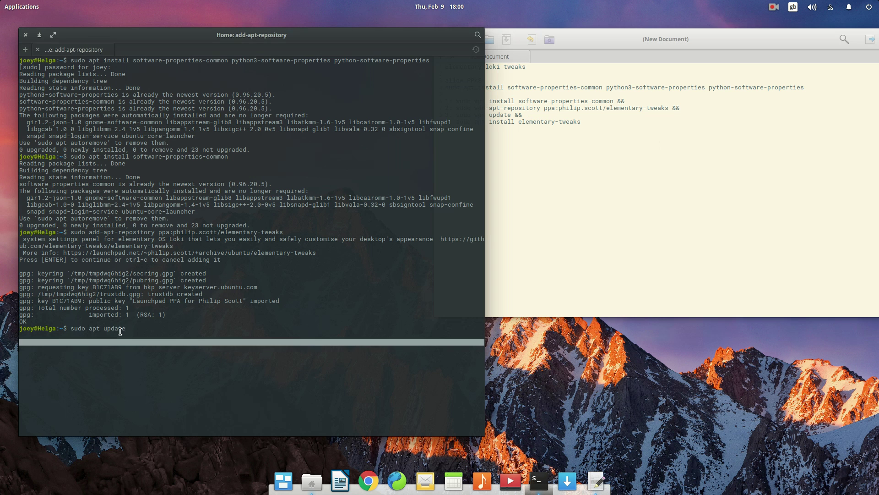
key(Return)
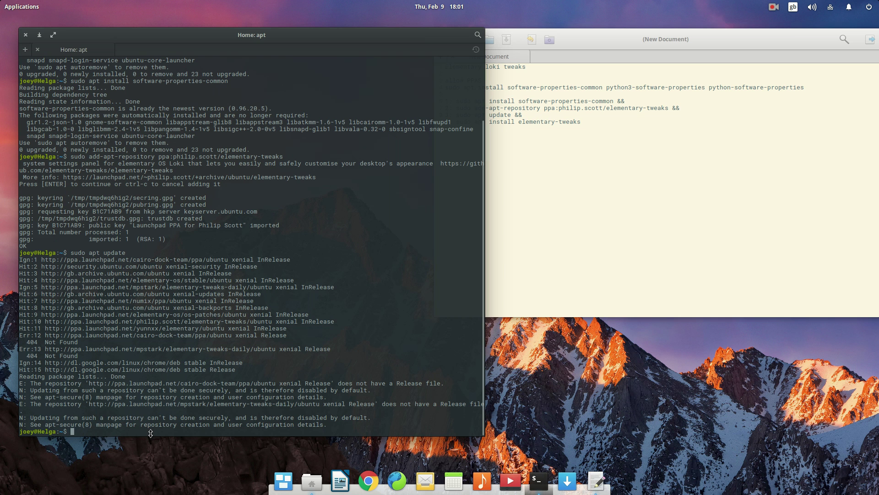
Run sudo apt install elementary-tweaks and highlight the 'already the newest version' result.
click(661, 195)
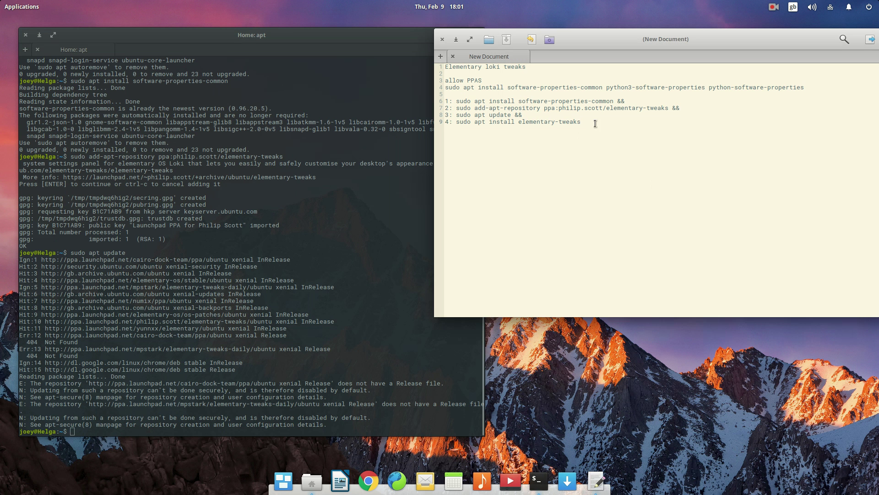
drag(579, 121, 457, 119)
key(ctrl+c)
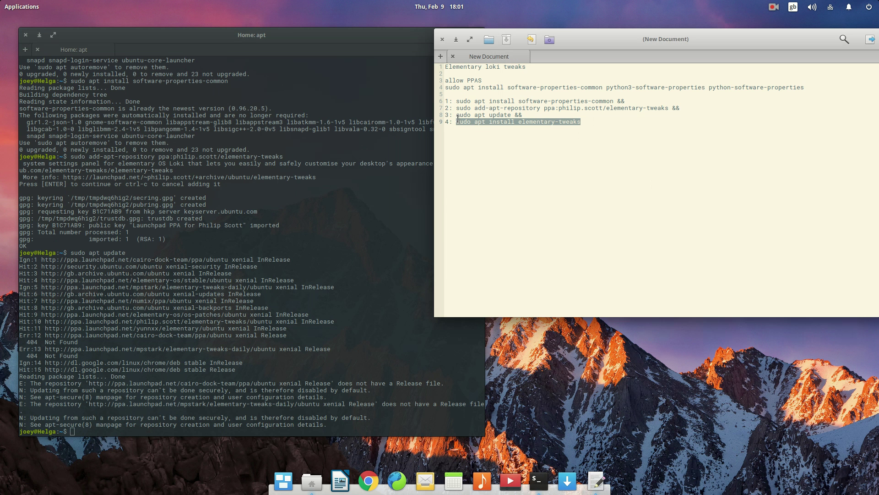
click(96, 435)
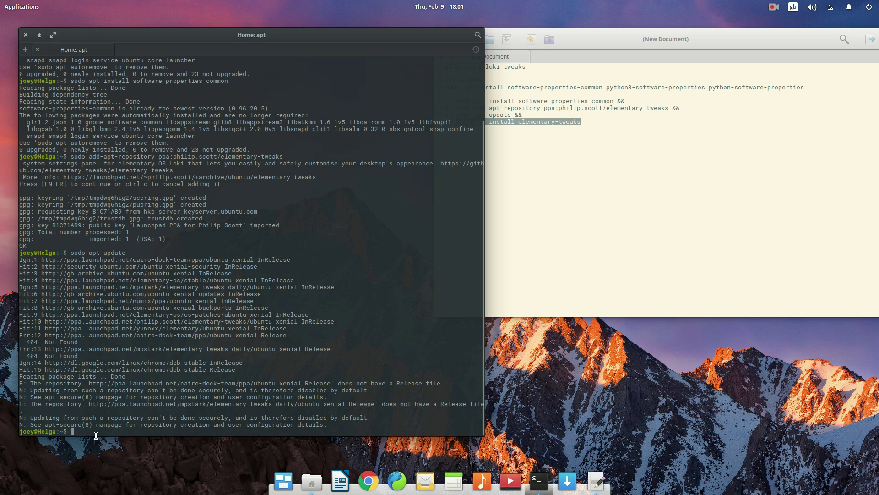
middle_click(96, 435)
key(Return)
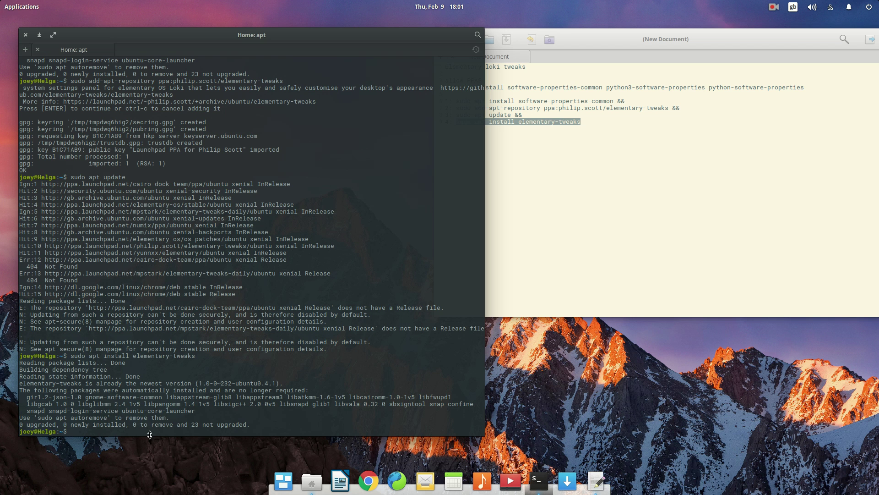
drag(84, 417, 72, 425)
drag(131, 425, 250, 423)
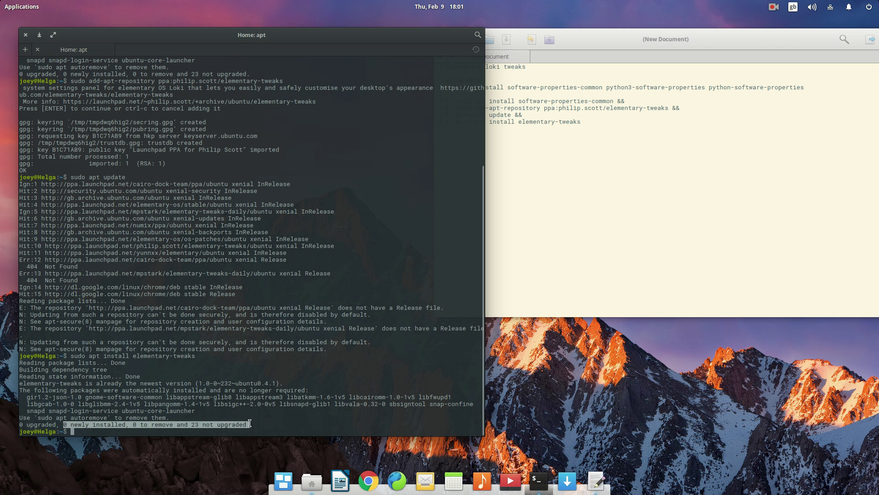
Close Terminal and the notes, then open the Tweaks page in System Settings.
click(26, 35)
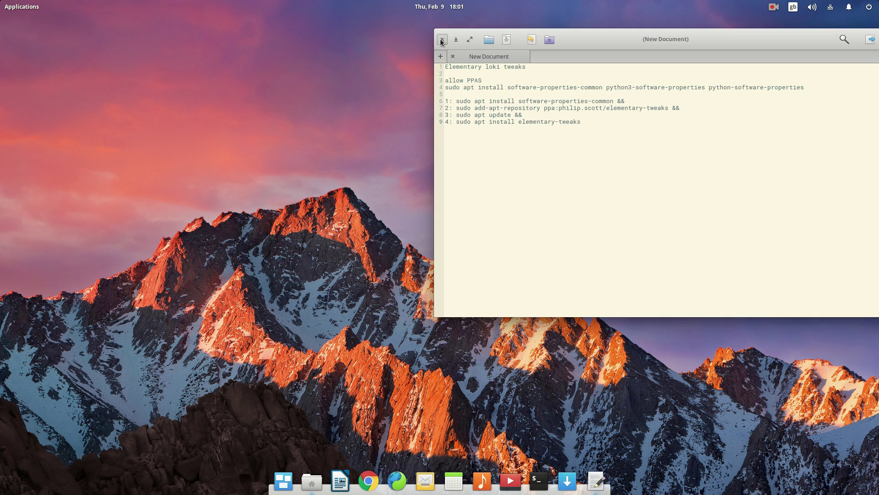
click(442, 39)
click(25, 8)
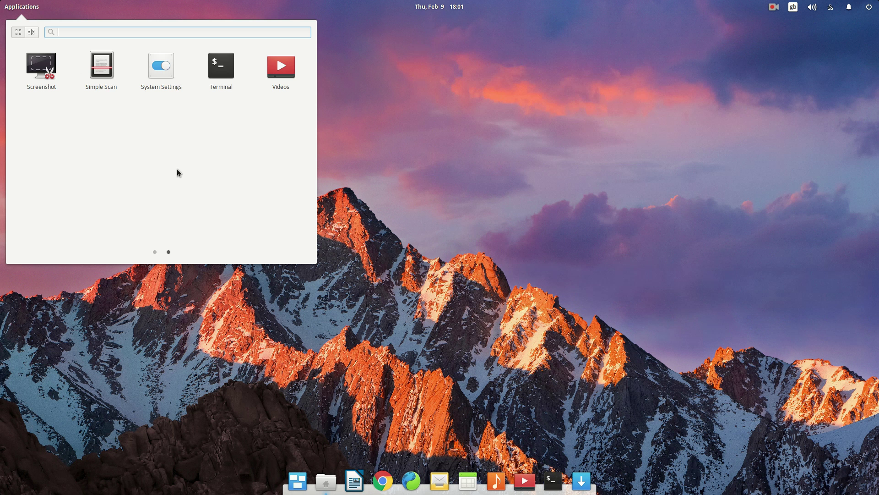
scroll(191, 147, down, 1)
click(165, 64)
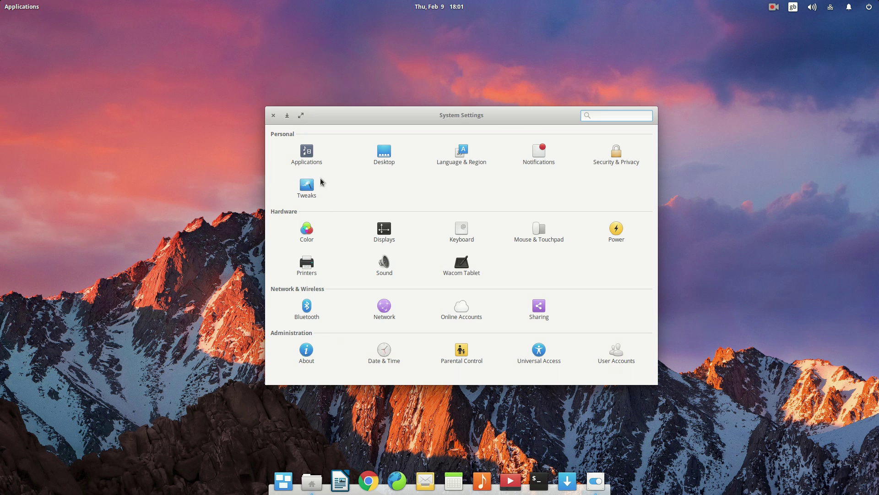
click(311, 185)
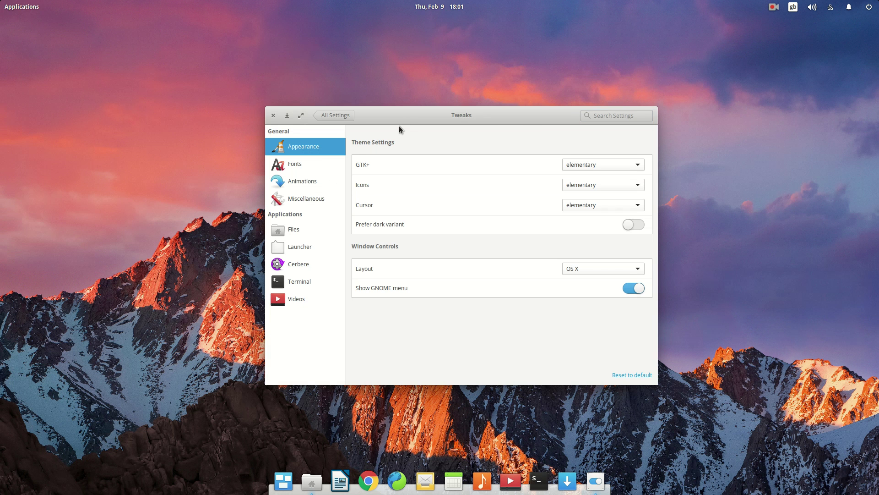
Try the elementary and Windows window-control layouts, then settle on OS X.
click(522, 262)
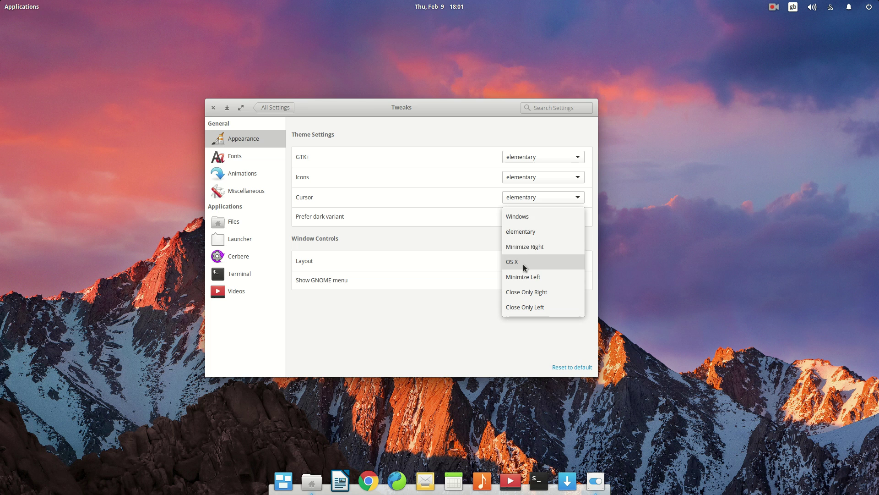
click(530, 229)
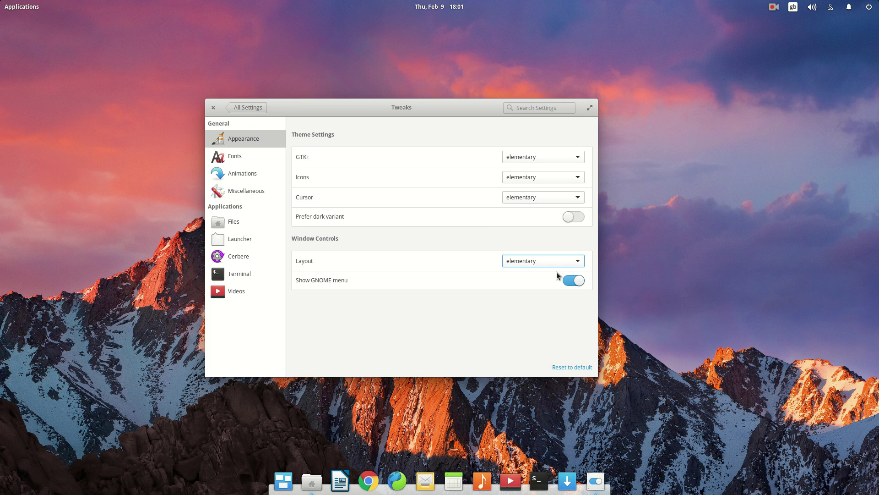
click(552, 258)
click(534, 244)
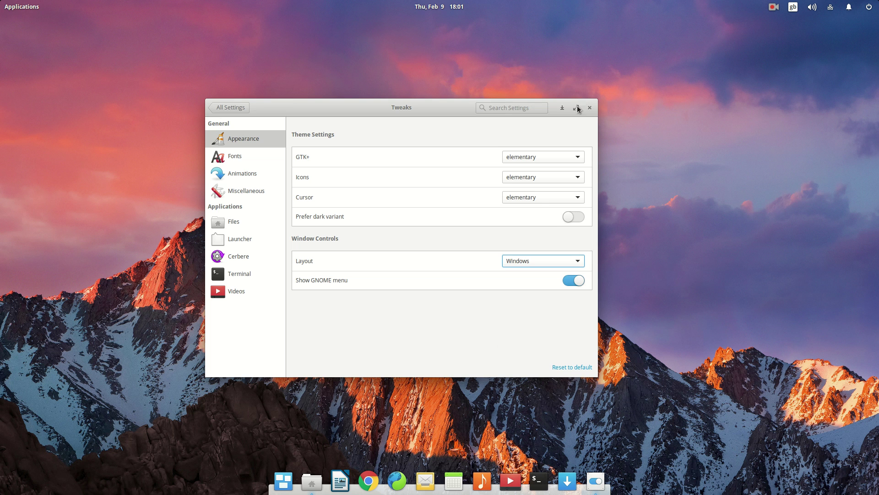
click(554, 261)
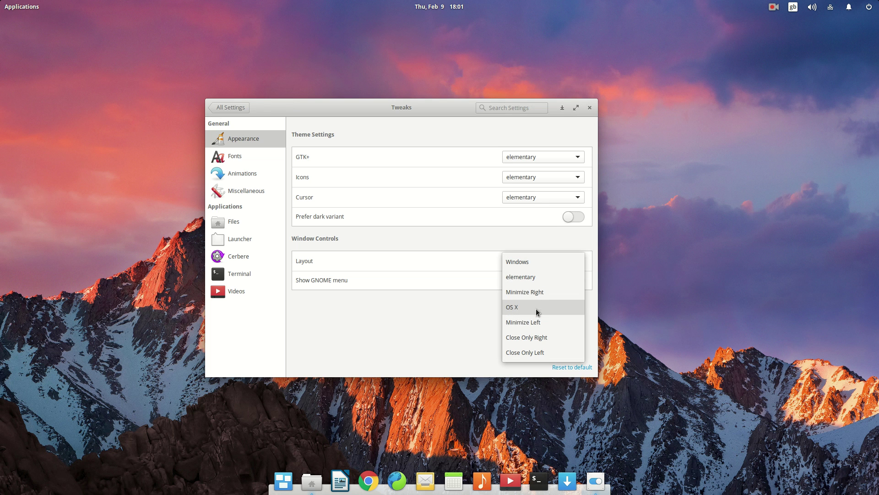
click(538, 312)
click(539, 263)
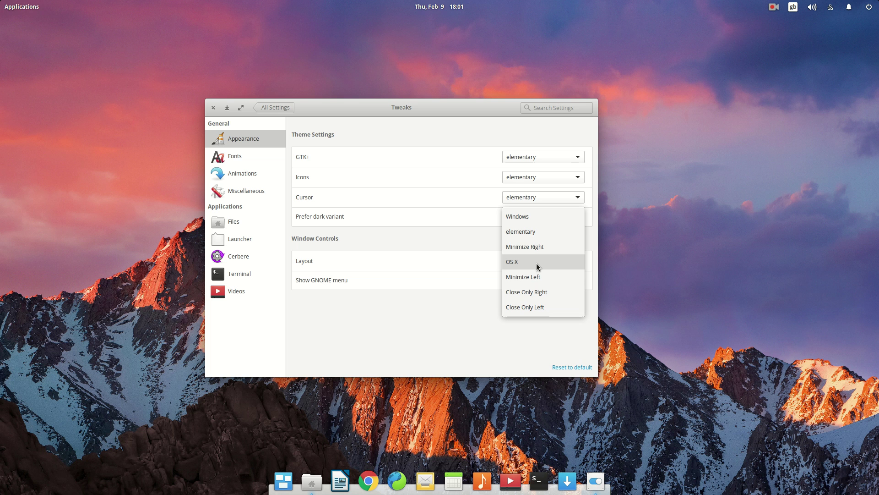
click(539, 263)
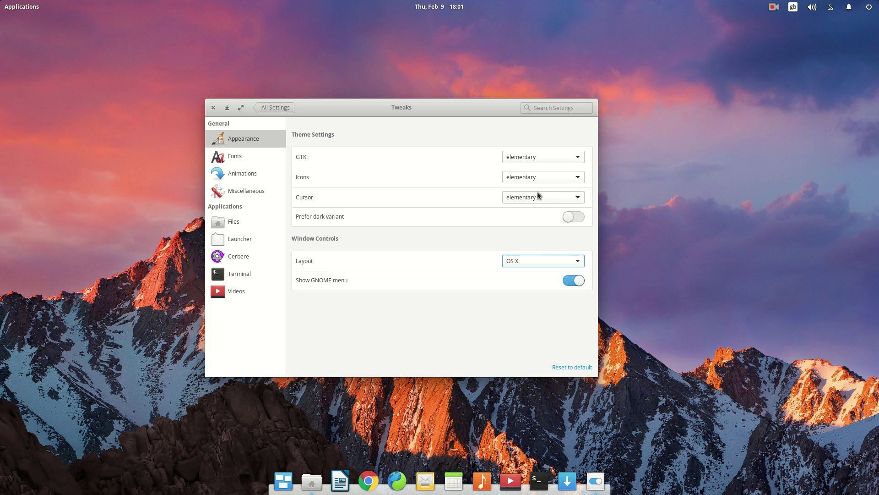
click(540, 158)
Try the HighContrast GTK+ theme, then return to elementary, leaving icons unchanged.
click(540, 156)
click(550, 159)
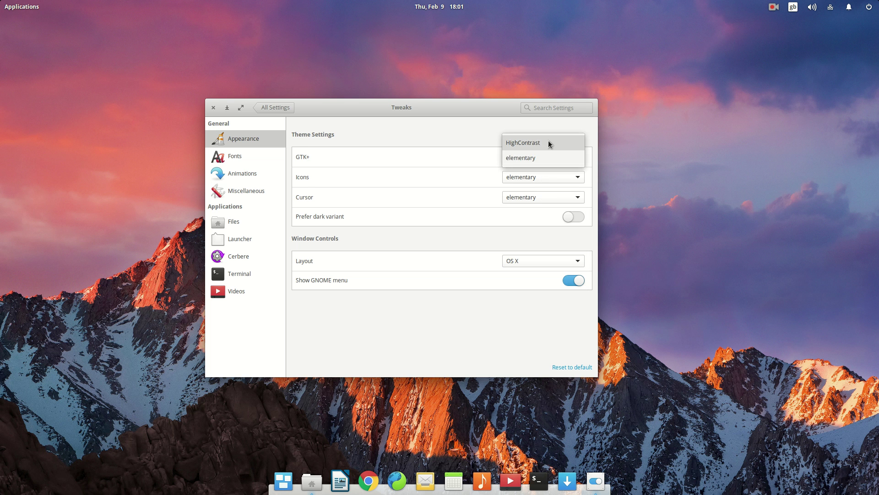
click(546, 140)
click(550, 156)
click(549, 168)
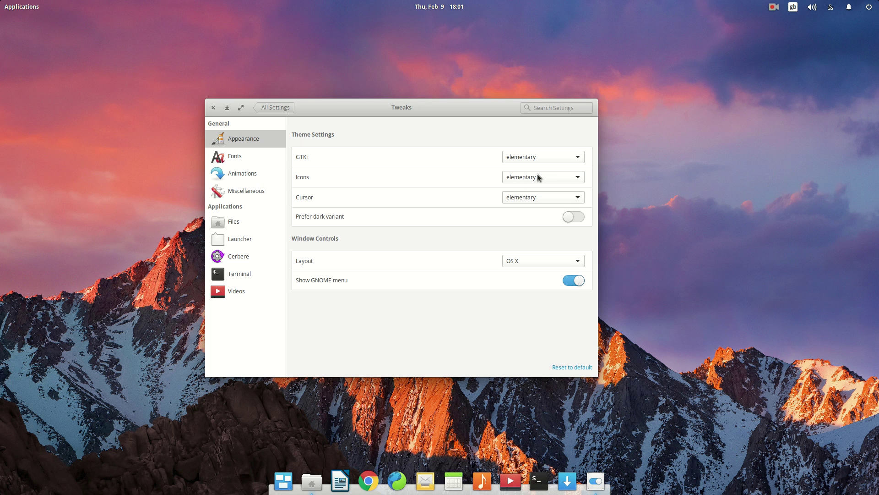
click(538, 174)
click(538, 174)
Move and enlarge the settings window, then switch the icon theme to ubuntu-mono-dark.
drag(312, 107, 347, 78)
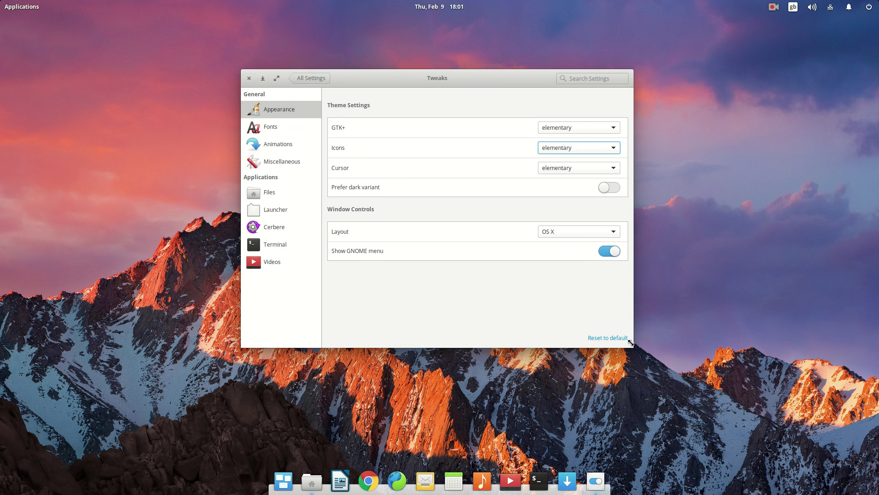
drag(631, 346, 647, 364)
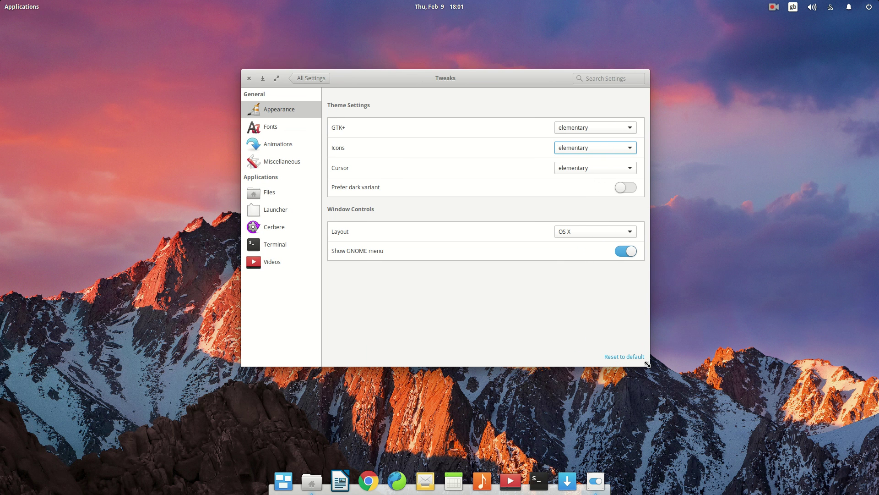
click(595, 142)
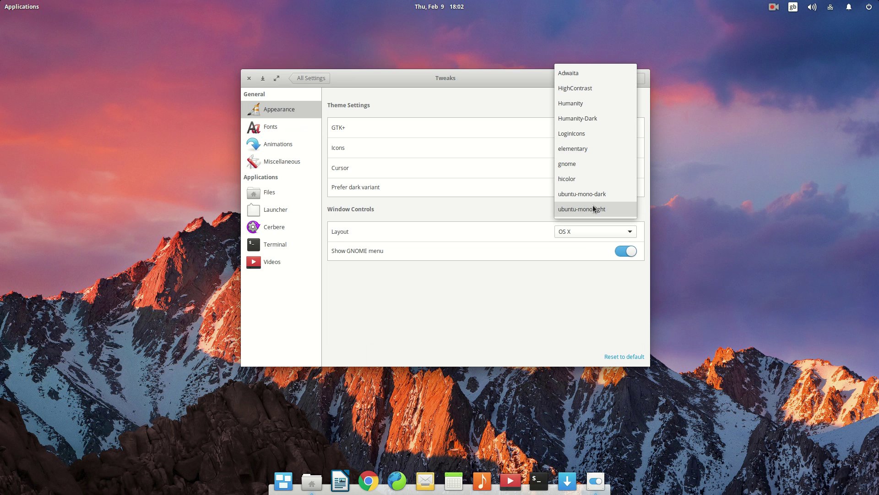
click(598, 194)
click(605, 145)
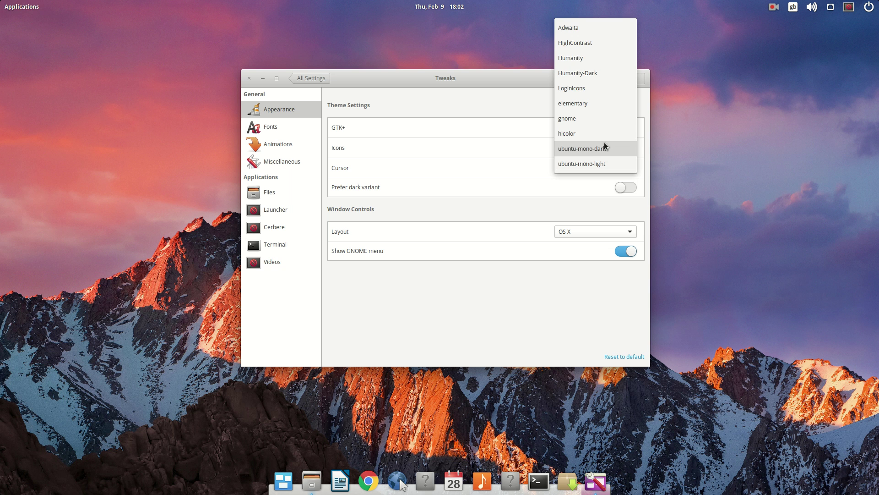
click(603, 148)
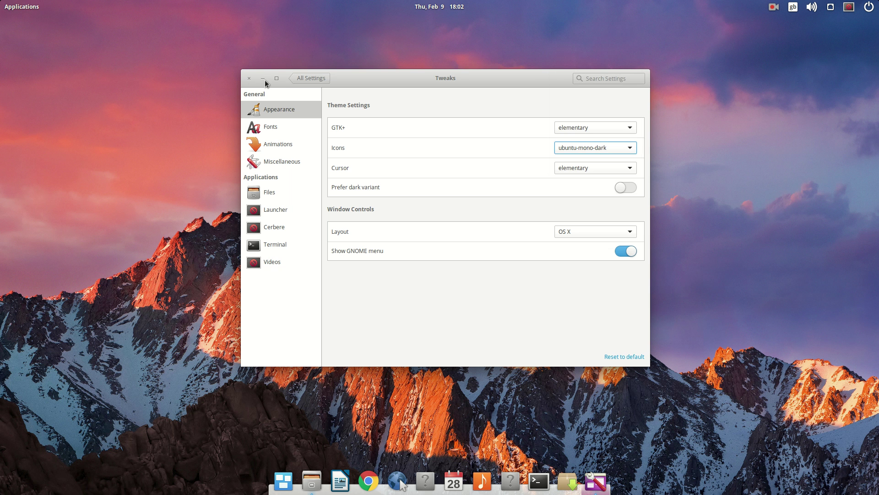
Close and reopen the Tweaks settings and set the icon theme back to elementary.
click(250, 78)
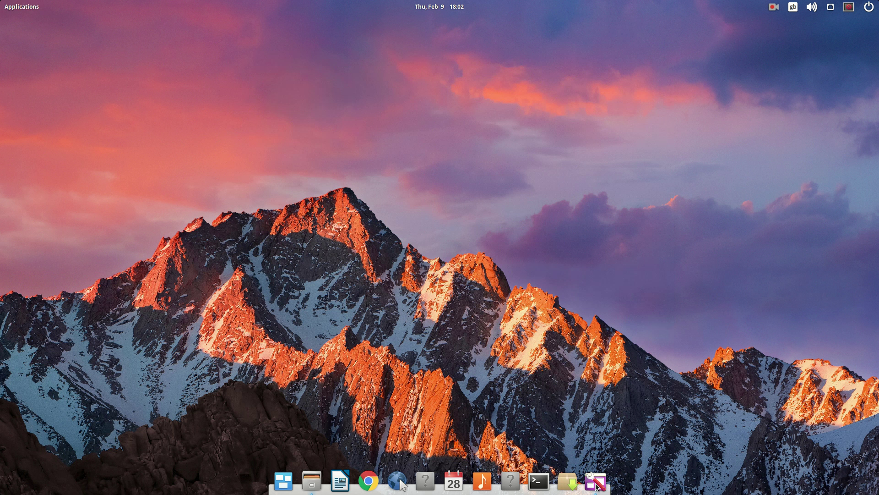
click(539, 481)
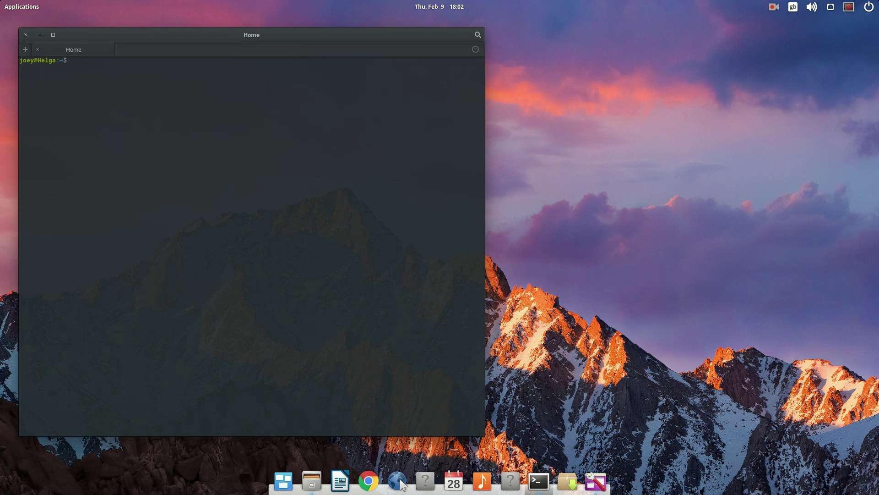
click(596, 480)
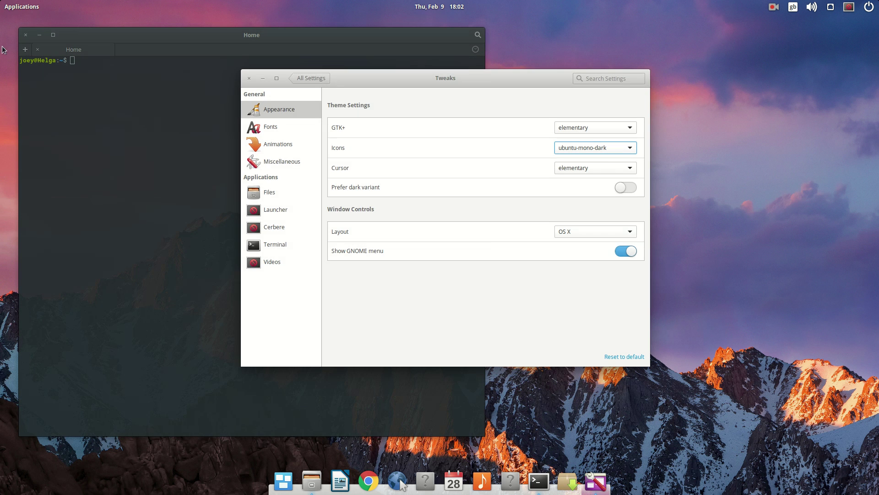
click(26, 35)
click(571, 147)
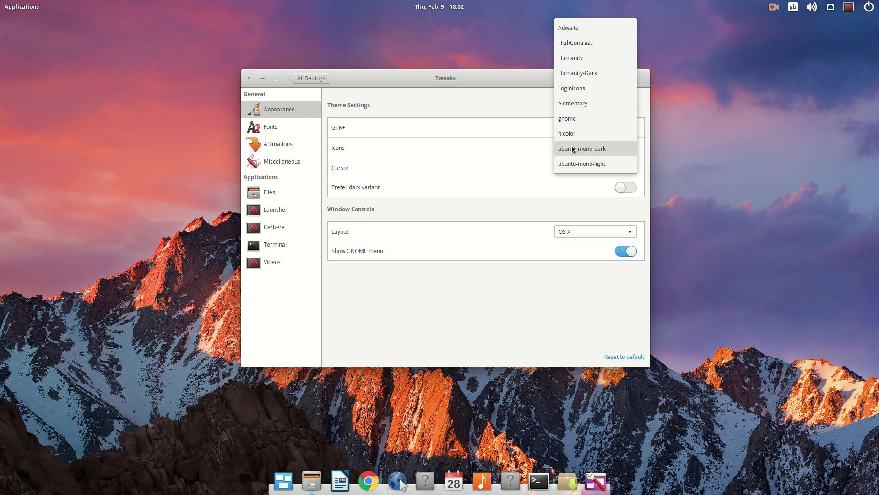
View the cursor themes without changing them, then browse Fonts, Animations and Miscellaneous.
click(587, 104)
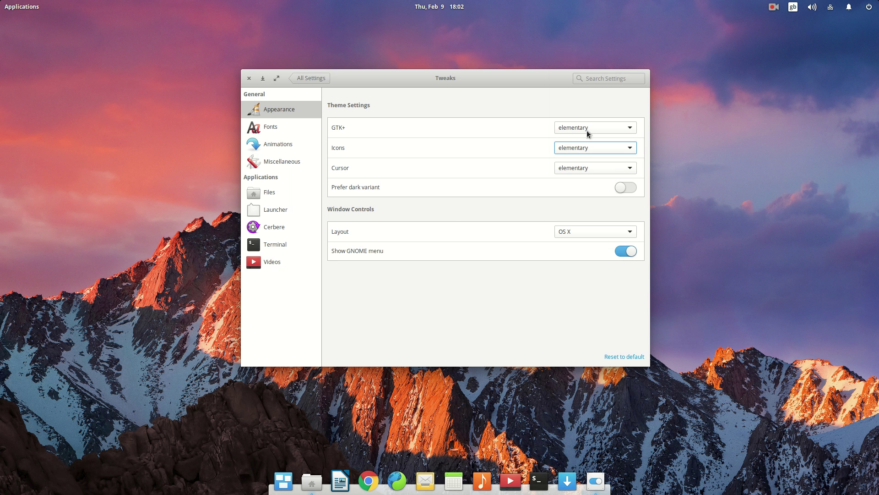
click(592, 172)
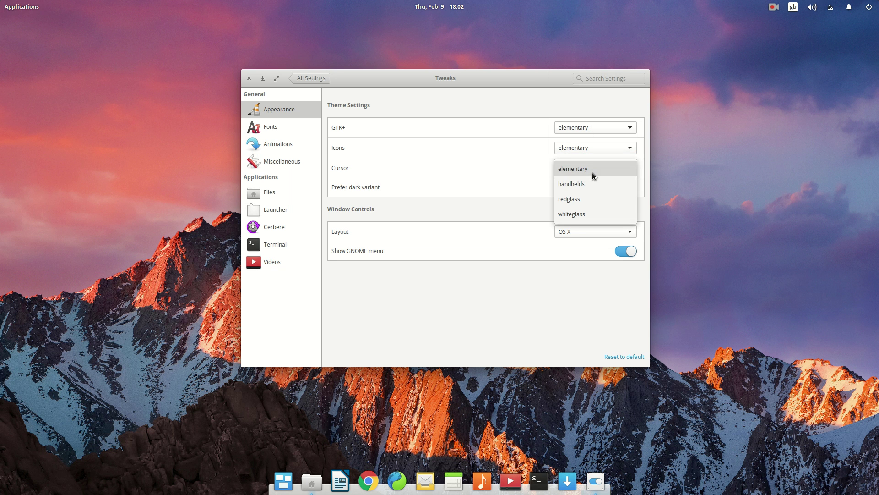
click(478, 149)
click(281, 131)
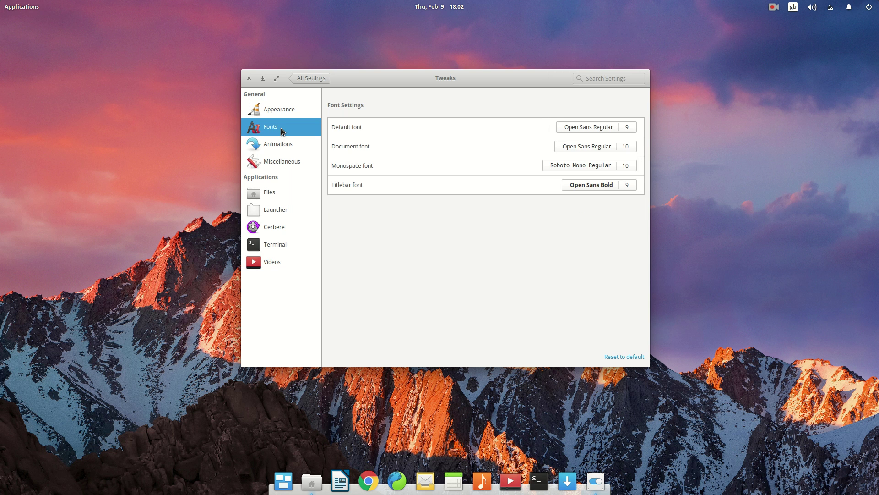
click(277, 144)
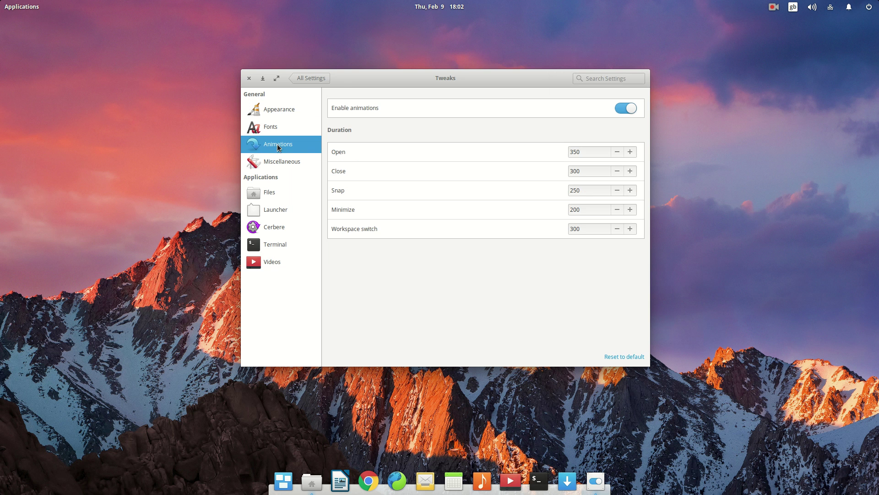
click(303, 162)
Browse Files, Launcher and Cerbere (selecting Plank, then Wingpanel), ending on Terminal.
click(283, 201)
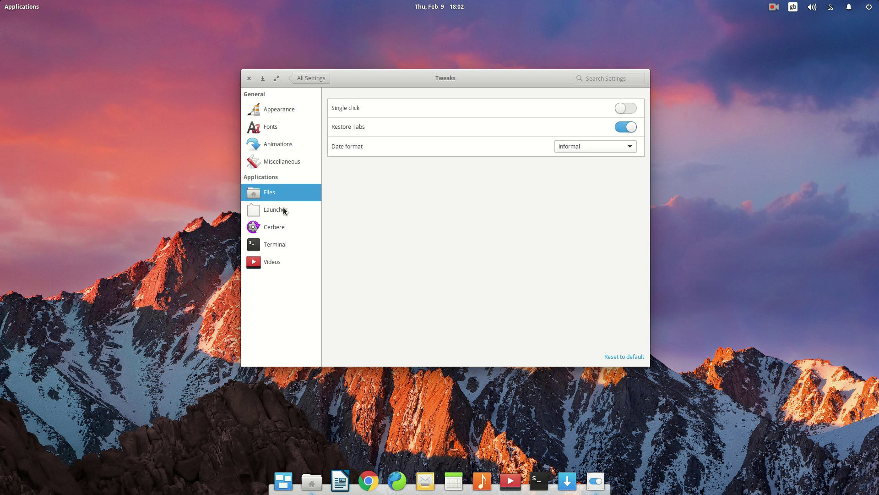
click(283, 210)
click(281, 229)
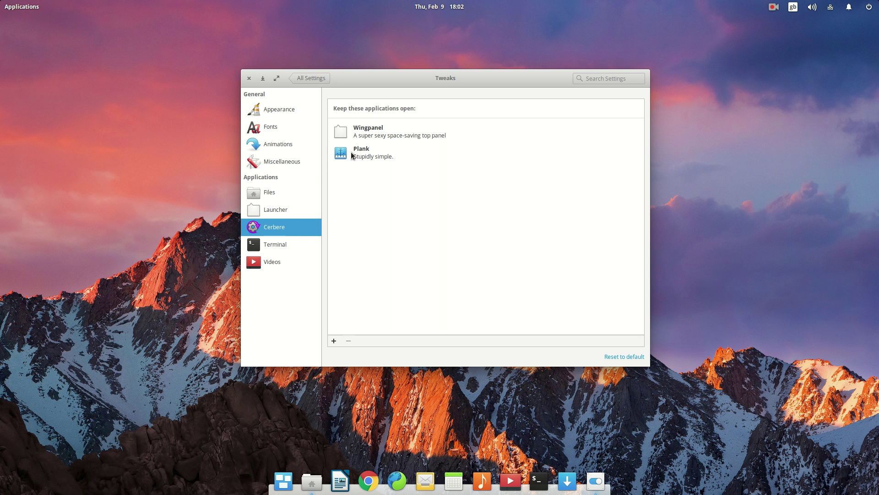
click(342, 154)
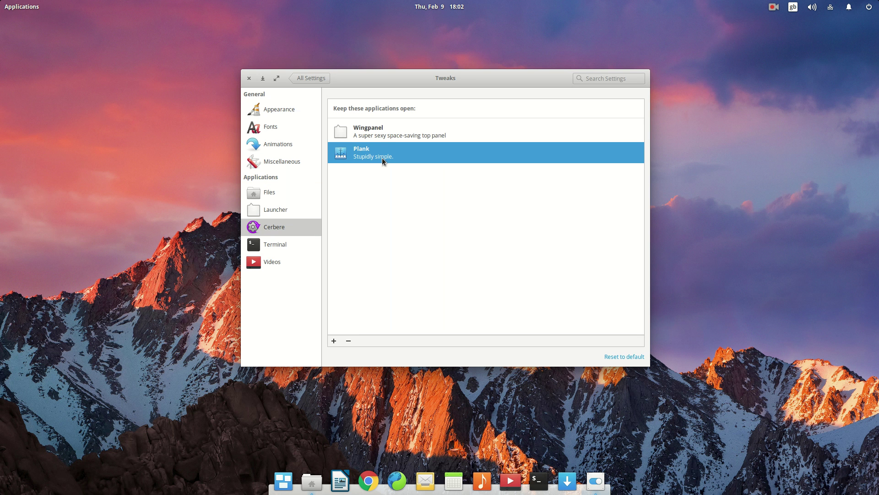
click(381, 133)
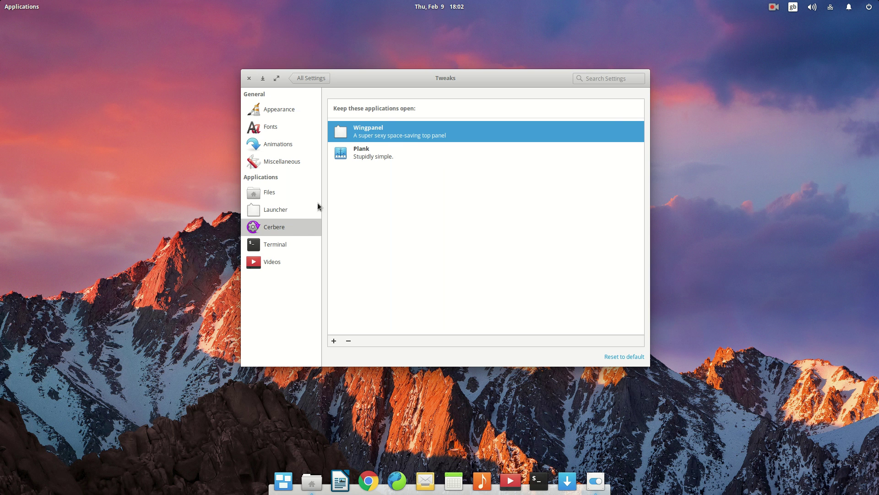
click(286, 247)
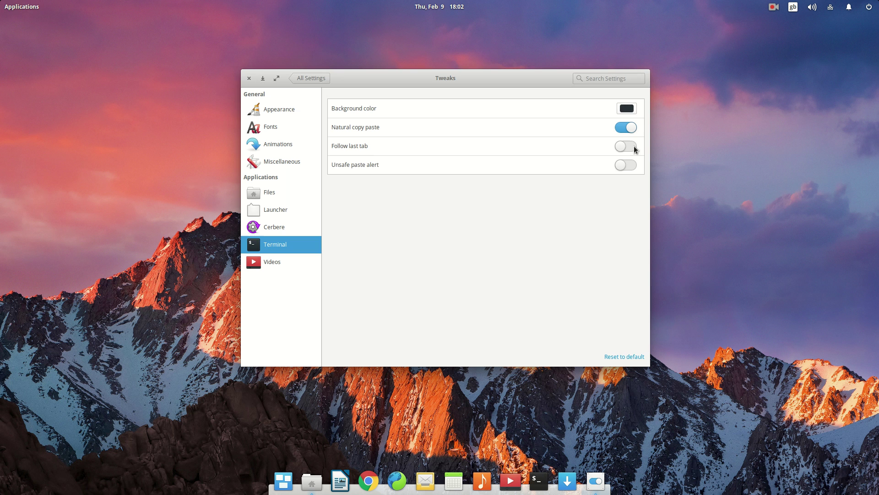
With a Terminal open for preview, set its background to bright green, then dark brown.
click(626, 108)
click(428, 192)
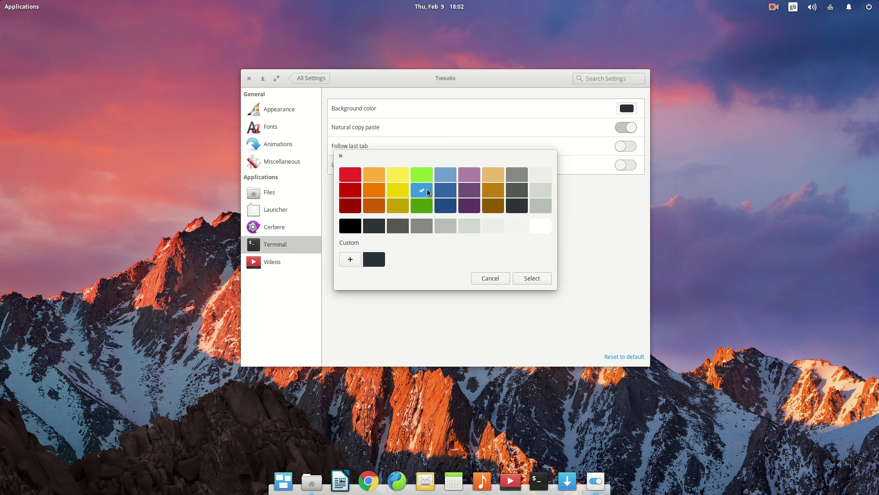
click(539, 481)
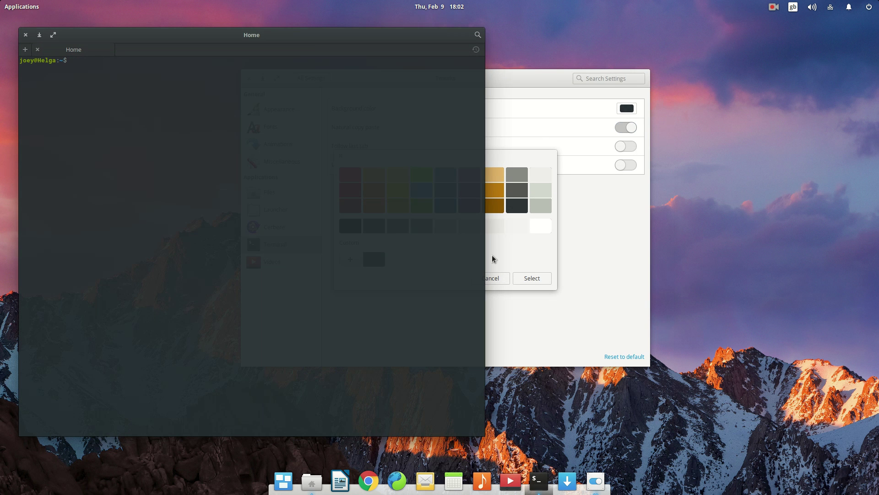
click(492, 259)
click(532, 278)
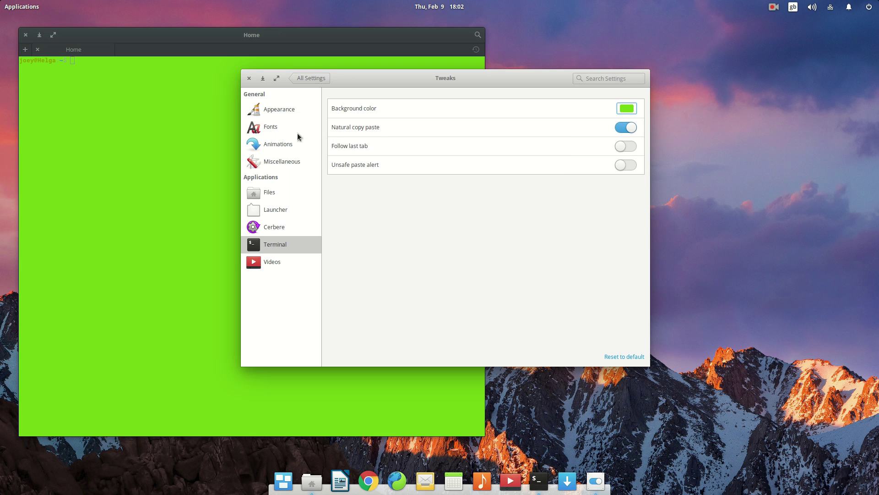
click(626, 108)
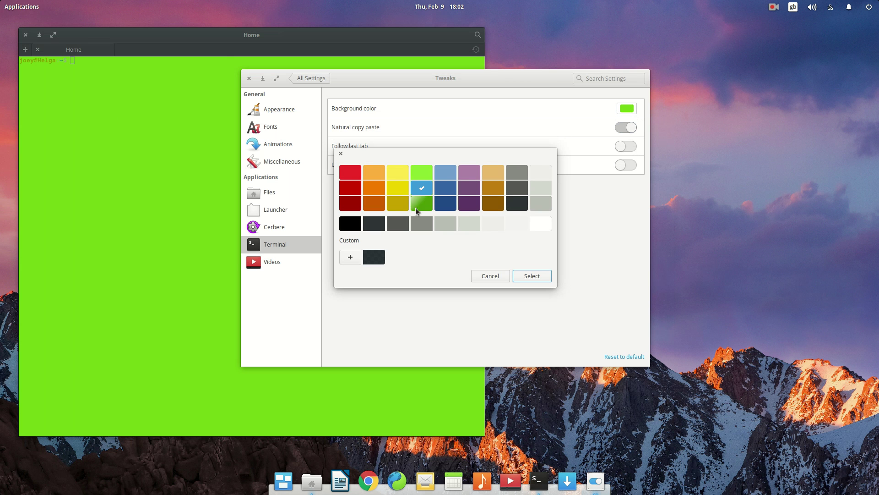
click(490, 203)
click(531, 276)
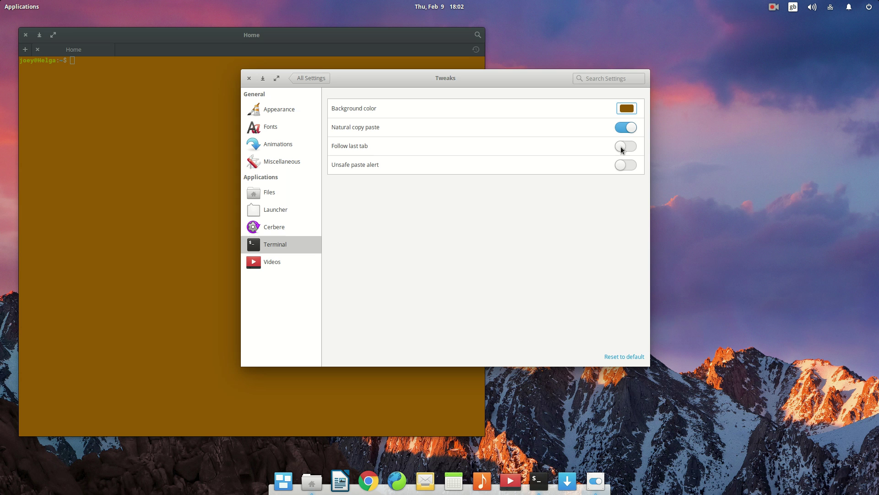
Change the terminal background to grey, then dark charcoal, and toggle Follow last tab.
click(631, 110)
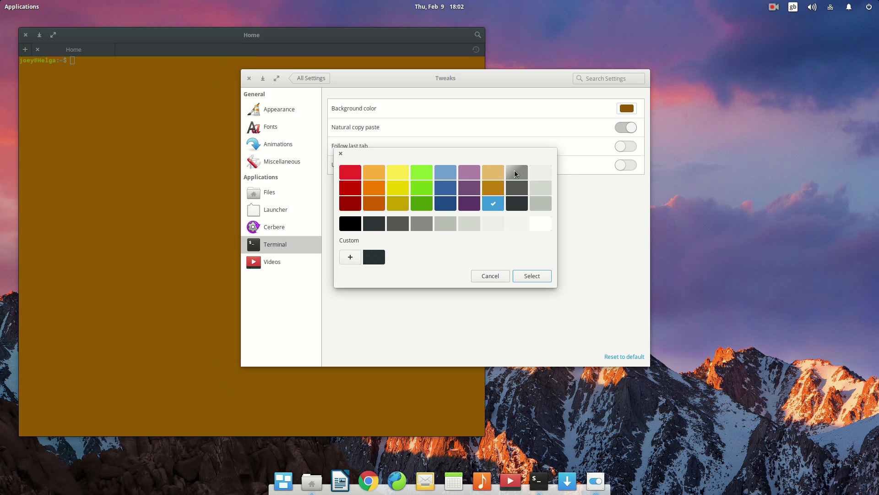
click(515, 172)
click(545, 276)
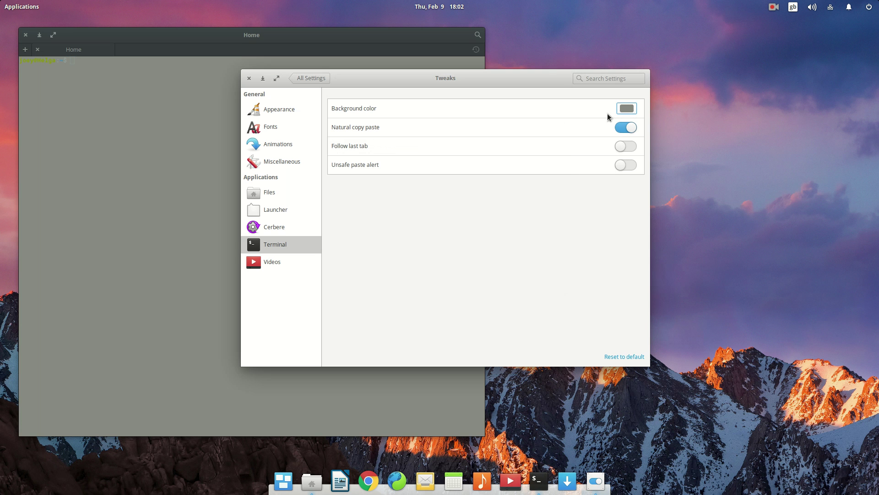
click(626, 109)
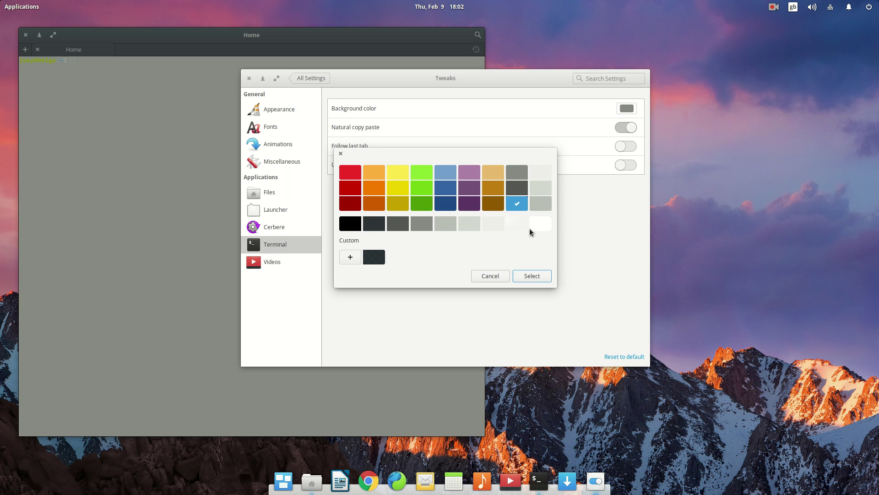
click(545, 276)
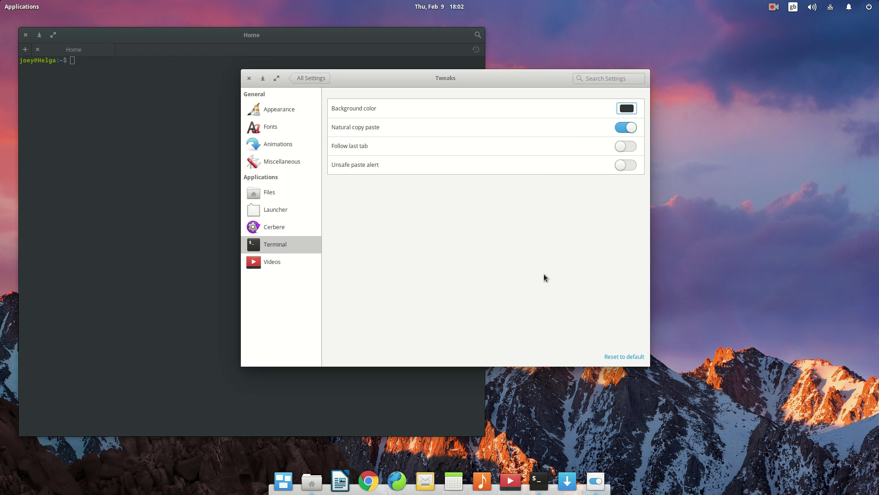
click(626, 146)
View the Videos page, rearrange the Tweaks window, then close Terminal and Tweaks.
click(302, 262)
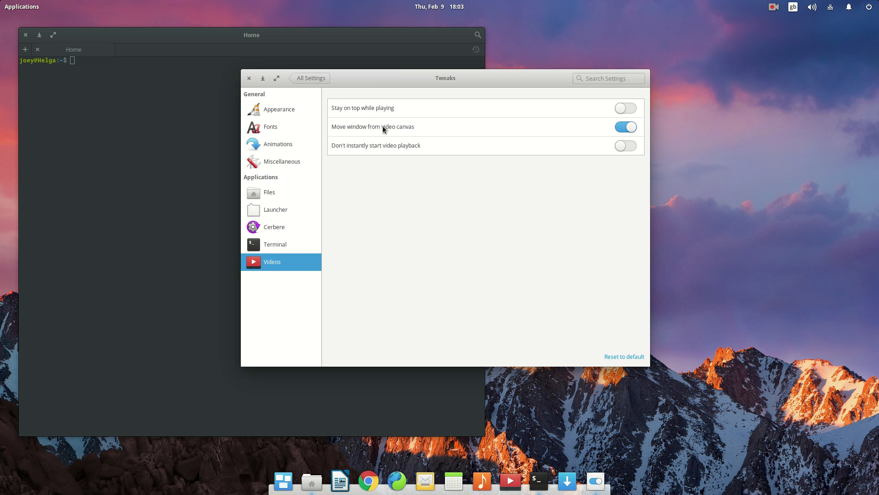
drag(474, 76, 637, 54)
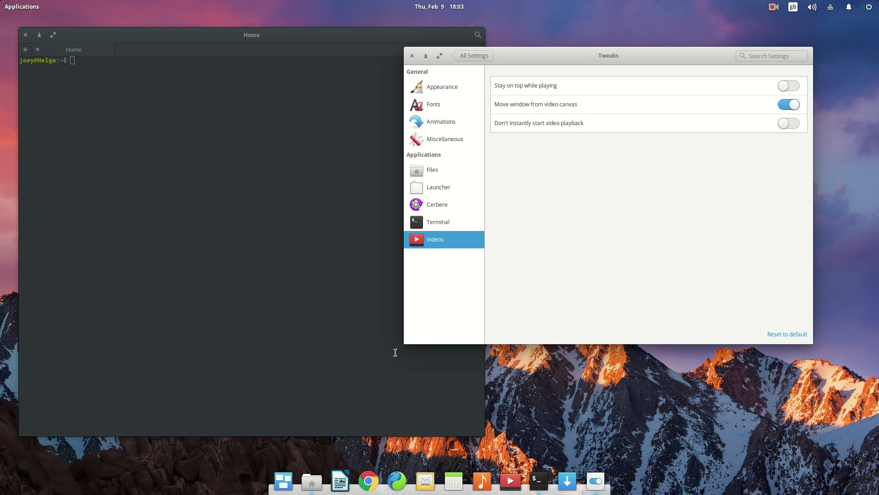
drag(406, 339, 395, 405)
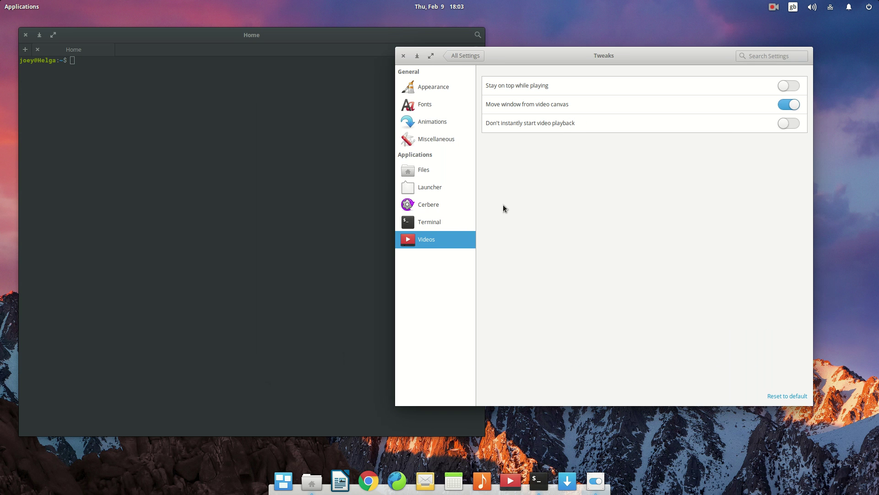
click(26, 34)
drag(513, 55, 317, 68)
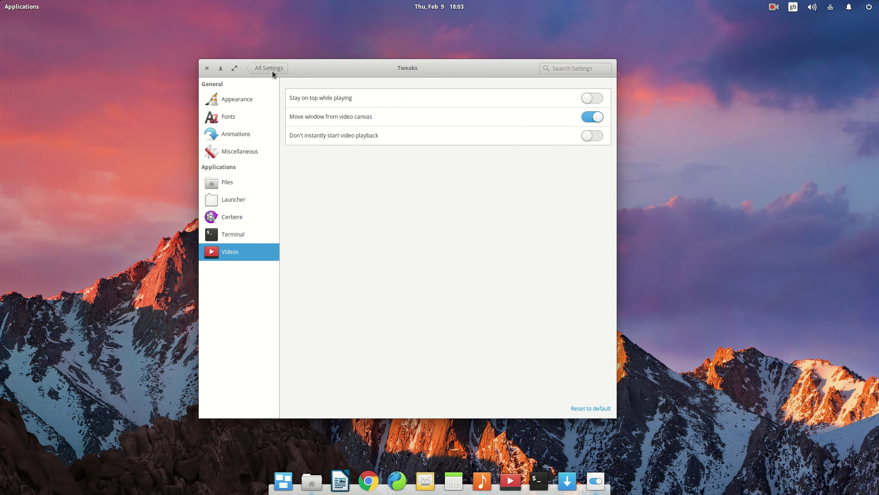
click(206, 68)
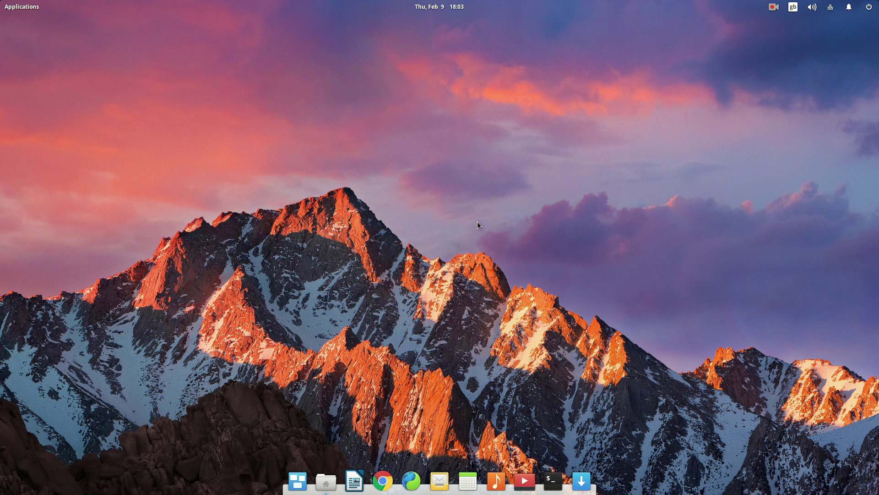